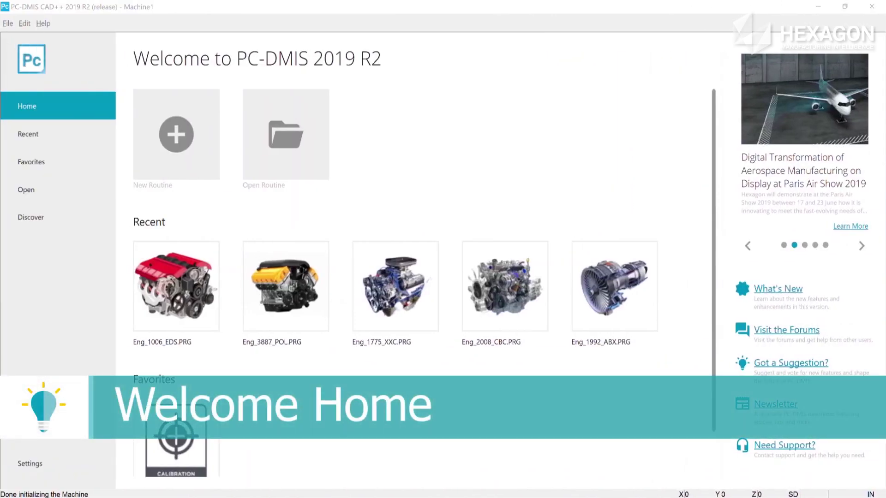
View the dialogs for creating a new measurement routine and opening an existing one, dismissing each without changes.
{"action": "left_click", "coordinate": [209, 168]}
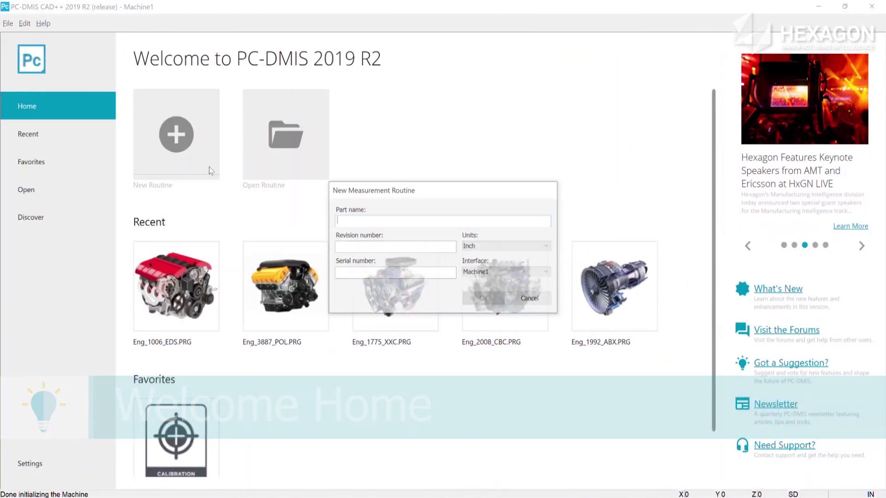
{"action": "left_click", "coordinate": [530, 299]}
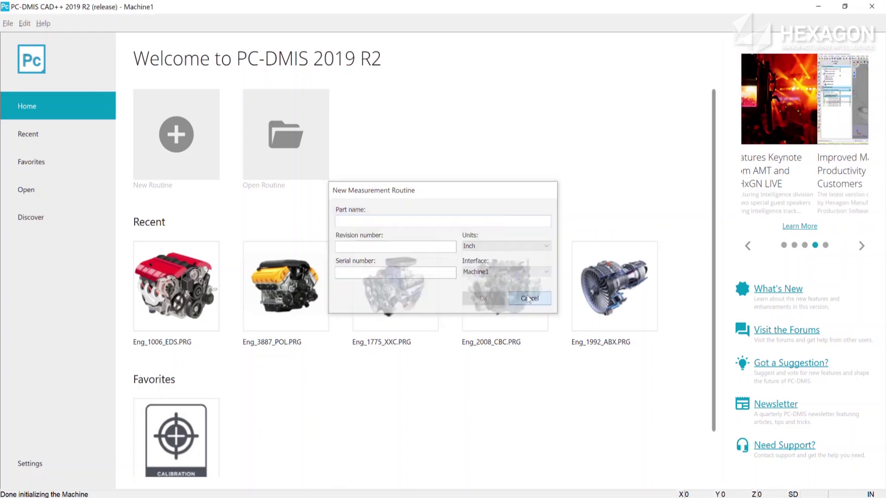
{"action": "left_click", "coordinate": [303, 161]}
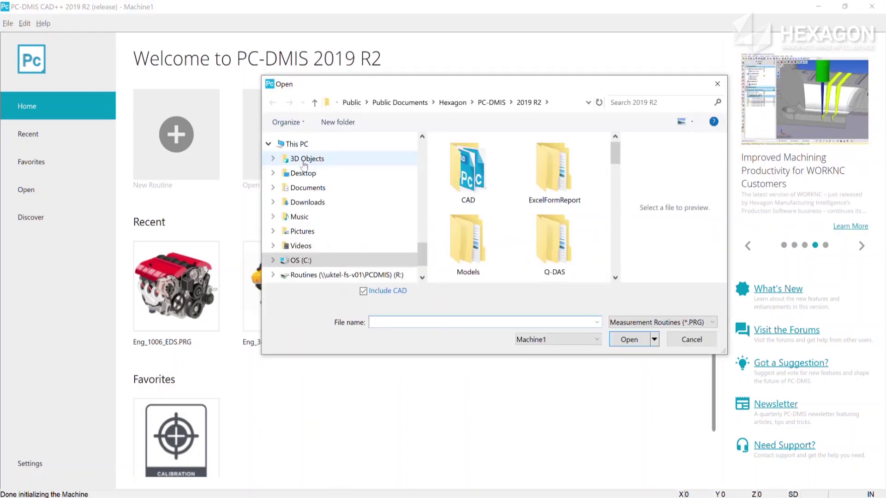
{"action": "left_click", "coordinate": [689, 340]}
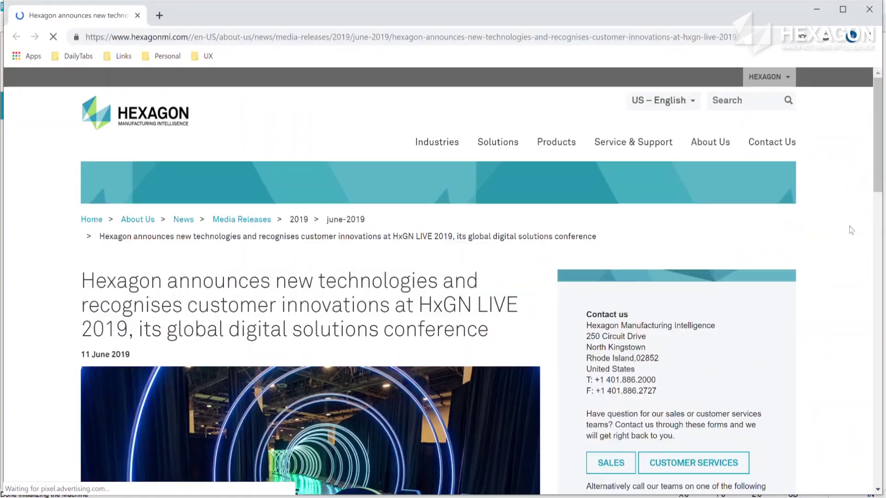
Read through the Hexagon news article about the HxGN LIVE 2019 conference.
{"action": "scroll", "coordinate": [766, 262], "scroll_direction": "down", "scroll_amount": 20}
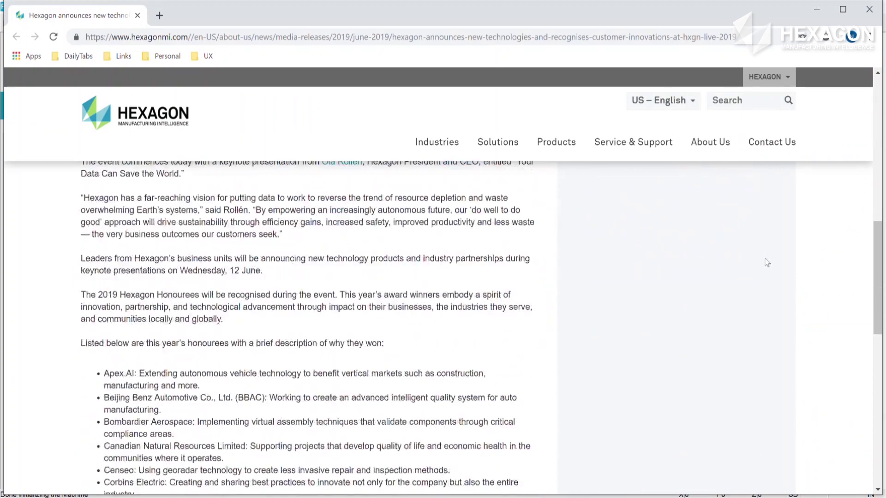
{"action": "scroll", "coordinate": [767, 262], "scroll_direction": "down", "scroll_amount": 1}
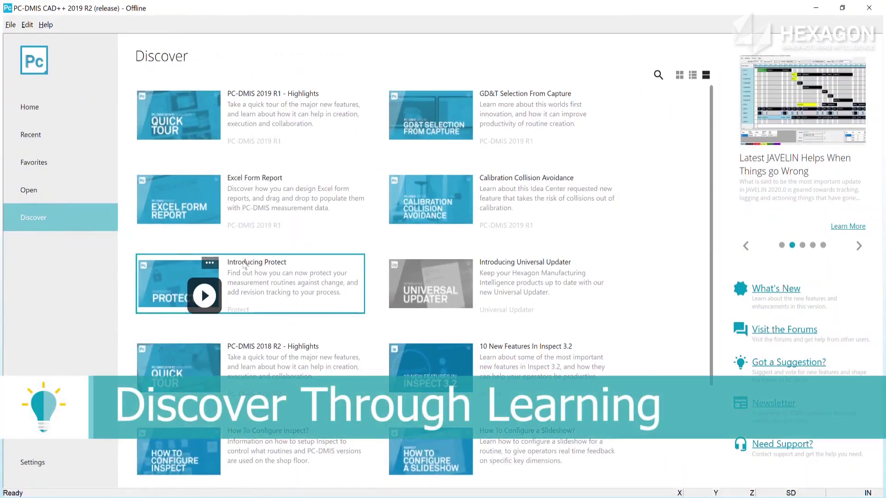
Browse the tutorial videos listed on the Discover page.
{"action": "scroll", "coordinate": [246, 276], "scroll_direction": "down", "scroll_amount": 2}
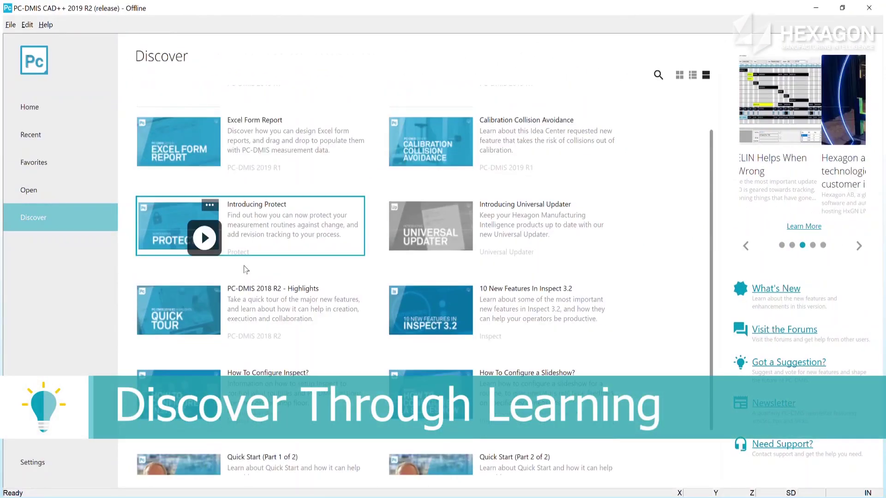
{"action": "scroll", "coordinate": [246, 277], "scroll_direction": "down", "scroll_amount": 1}
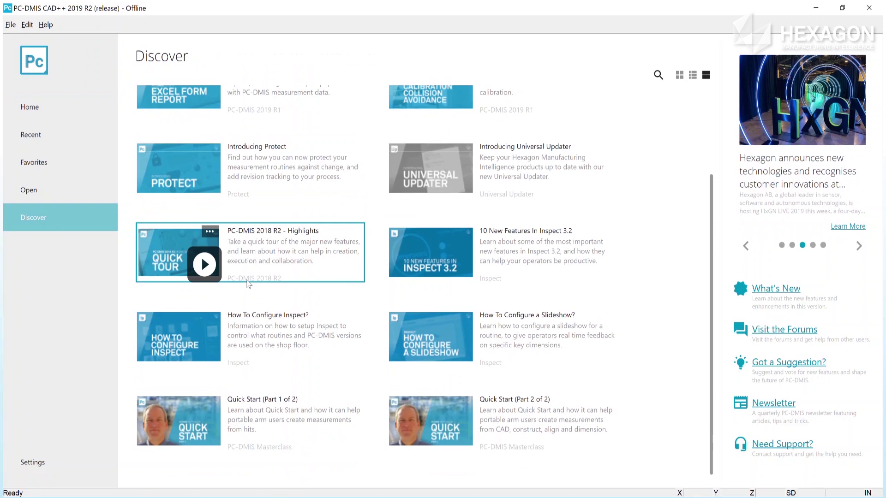
{"action": "scroll", "coordinate": [248, 283], "scroll_direction": "up", "scroll_amount": 2}
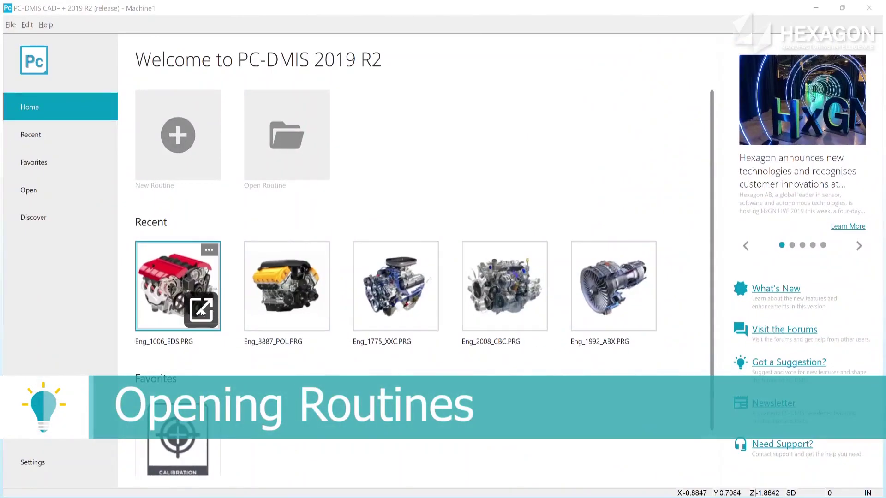
Open the recent routine Eng_1006_EDS.PRG to view it and close it to return to the home page.
{"action": "left_click", "coordinate": [202, 312]}
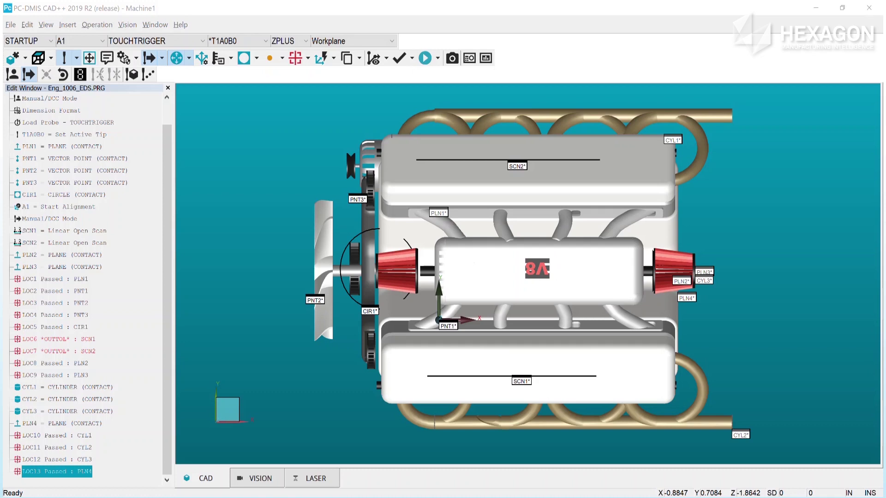
{"action": "left_click", "coordinate": [11, 25]}
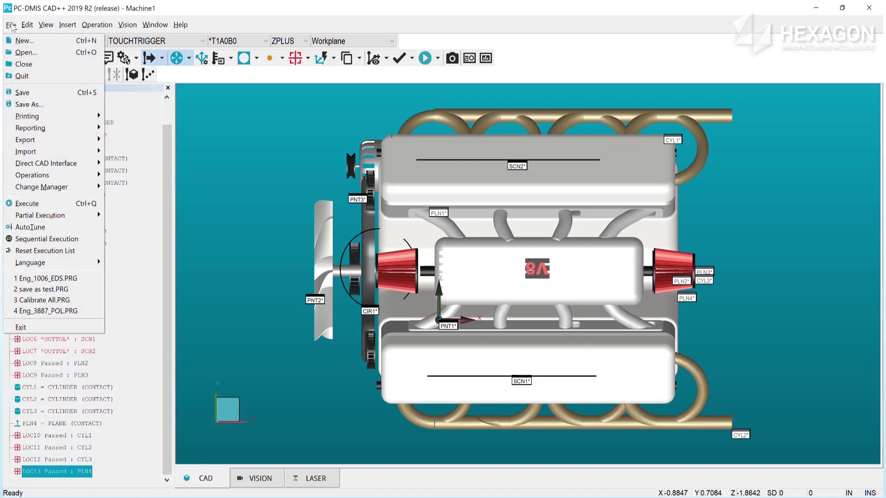
{"action": "left_click", "coordinate": [45, 69]}
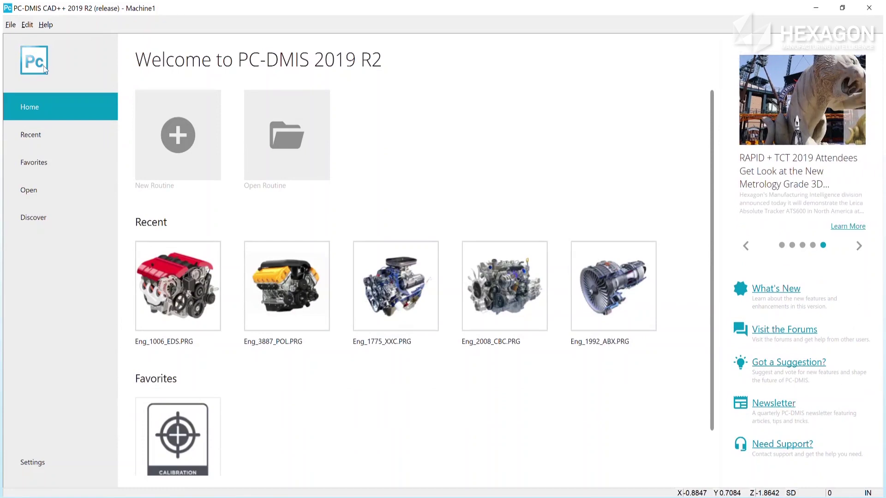
Turn off the Open Online and Include CAD options for the recent routine Eng_1006_EDS.PRG.
{"action": "left_click", "coordinate": [159, 287]}
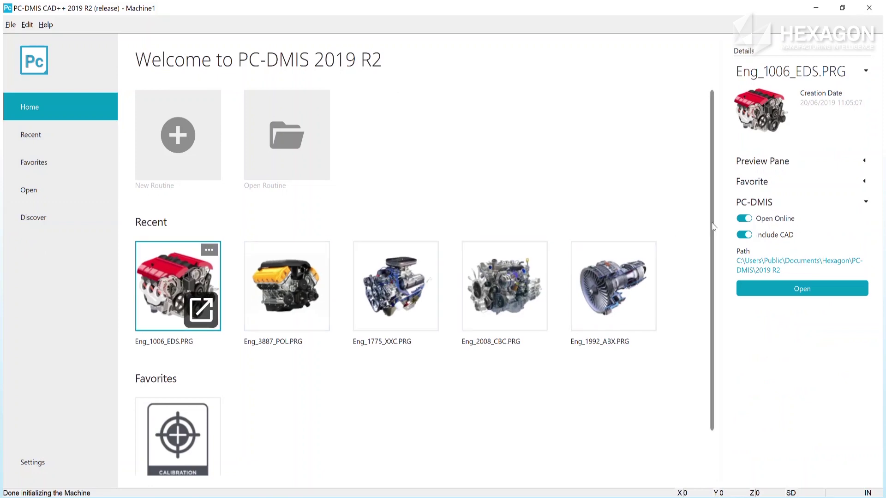
{"action": "left_click", "coordinate": [747, 222]}
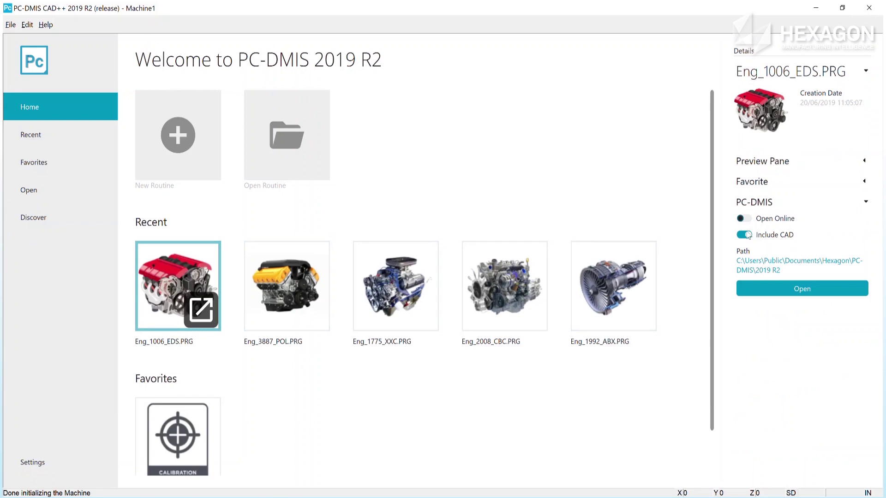
{"action": "left_click", "coordinate": [744, 235]}
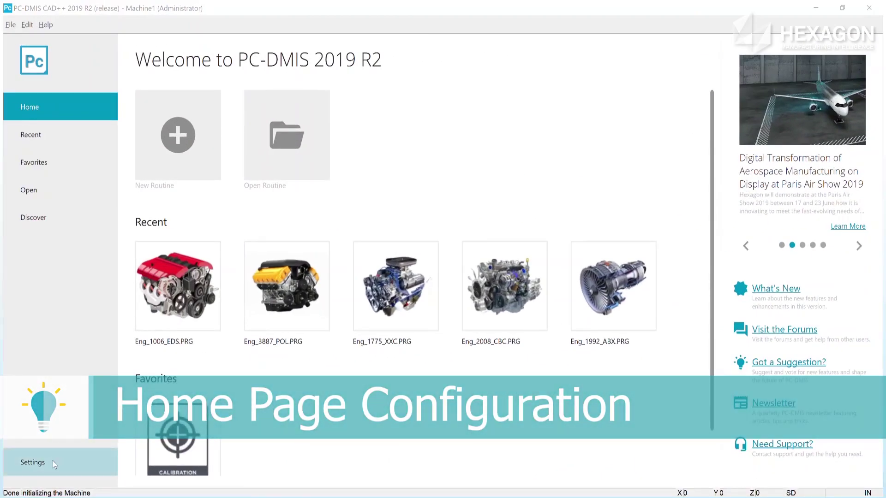
Create a new user folder in the settings, label it Routines and set its path to the Routines folder on the desktop.
{"action": "left_click", "coordinate": [54, 463]}
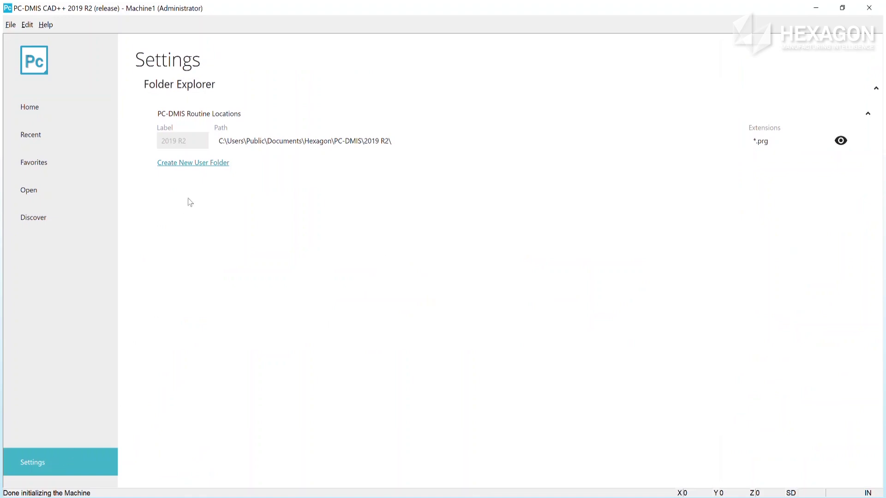
{"action": "left_click", "coordinate": [198, 164]}
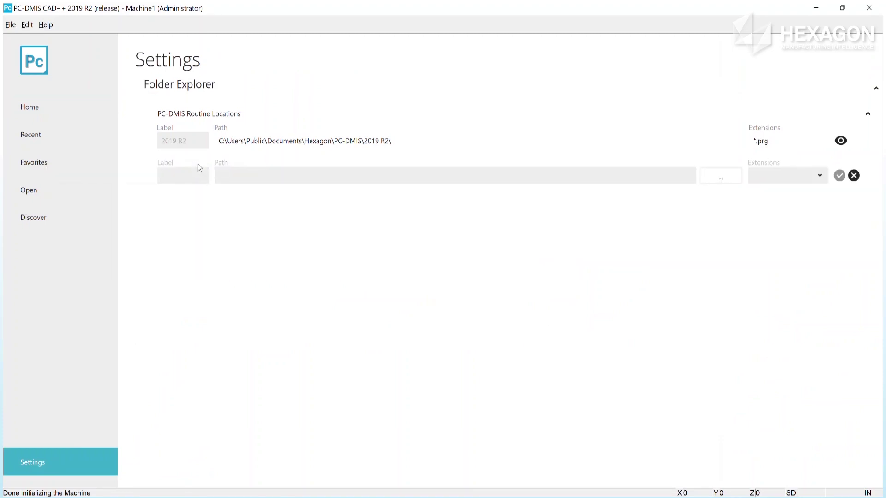
{"action": "left_click", "coordinate": [196, 173]}
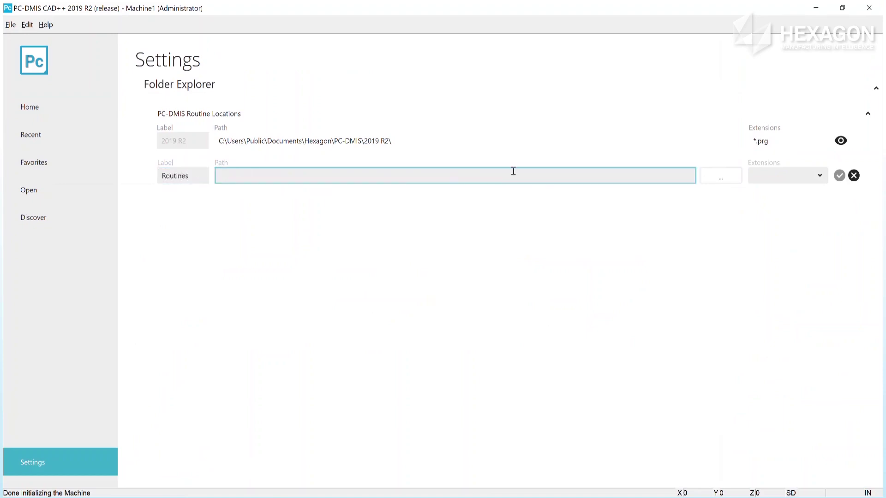
{"action": "left_click", "coordinate": [724, 175]}
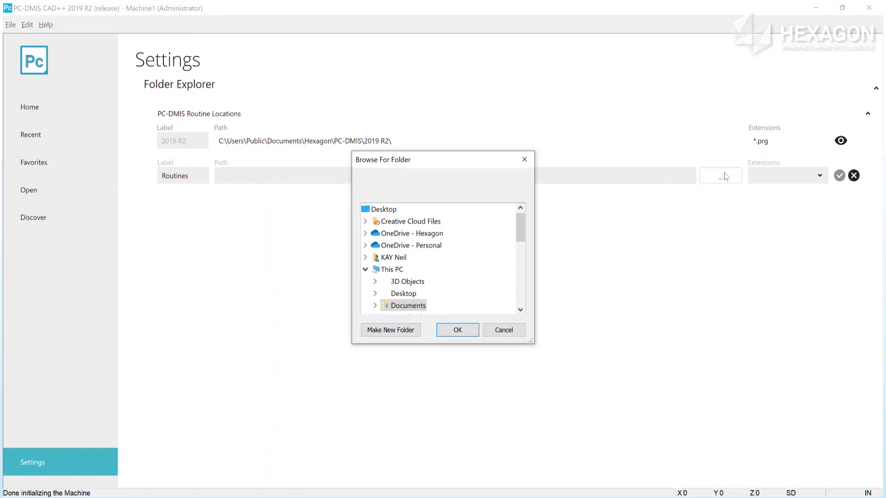
{"action": "left_click", "coordinate": [398, 211]}
{"action": "left_click_drag", "start_coordinate": [523, 220], "coordinate": [522, 278]}
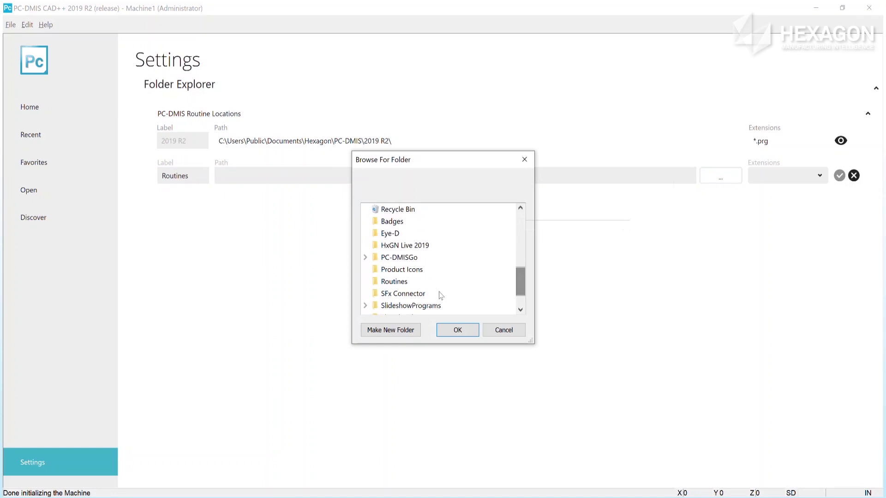
{"action": "left_click", "coordinate": [390, 281]}
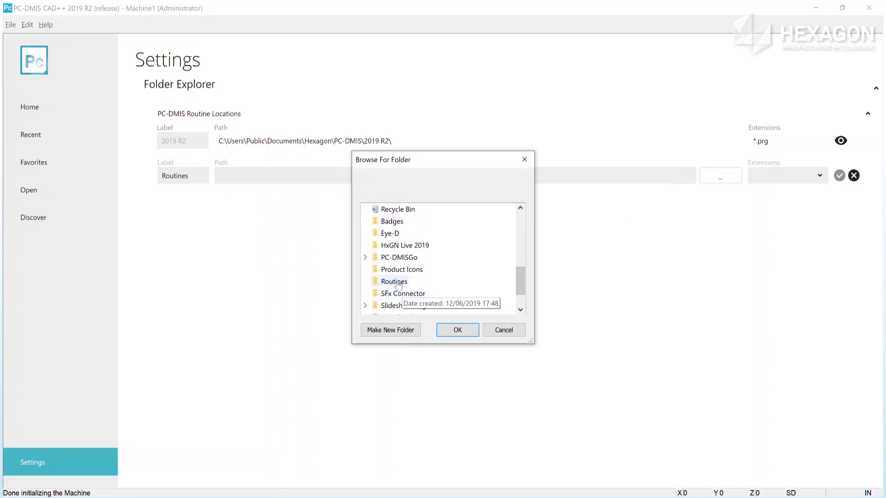
{"action": "left_click", "coordinate": [446, 330]}
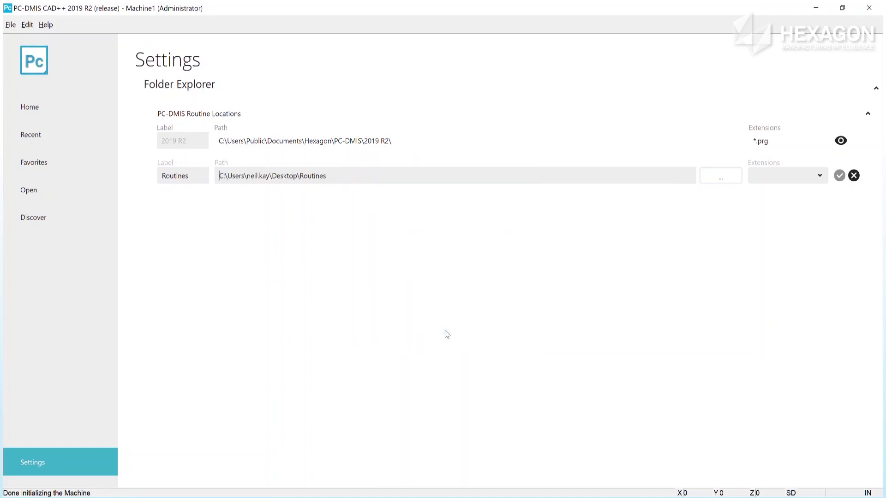
Set the Routines user folder's file extension to *.prg and save the entry.
{"action": "left_click", "coordinate": [771, 174]}
{"action": "type", "text": "*"}
{"action": "left_click", "coordinate": [839, 175]}
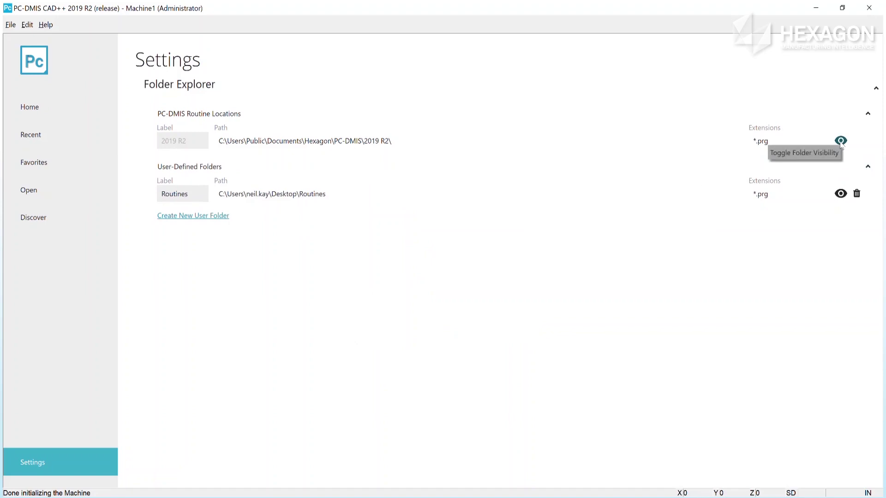
Hide the 2019 R2 routine location and make it visible again.
{"action": "left_click", "coordinate": [840, 141]}
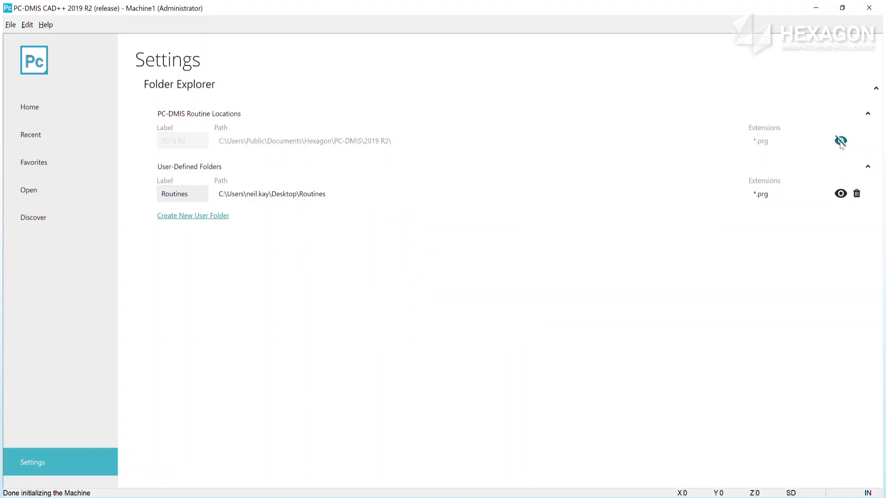
{"action": "left_click", "coordinate": [841, 145]}
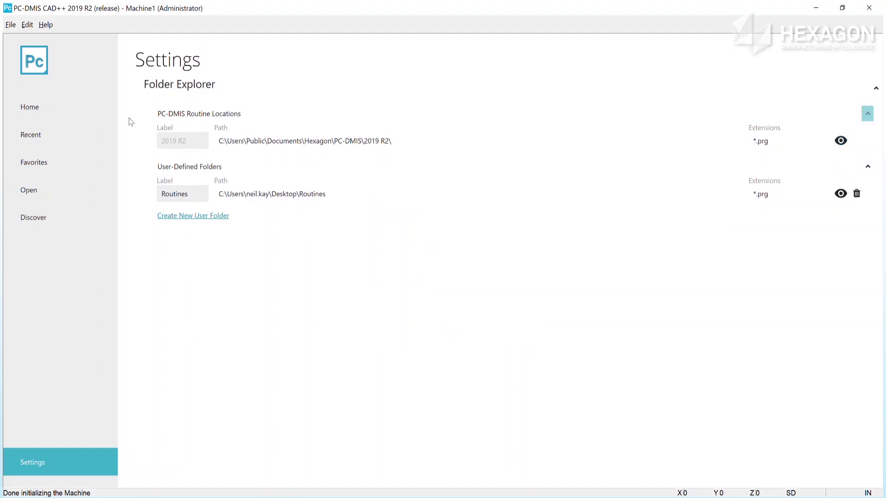
Browse into the user-defined Routines folder from the Open page.
{"action": "left_click", "coordinate": [36, 187]}
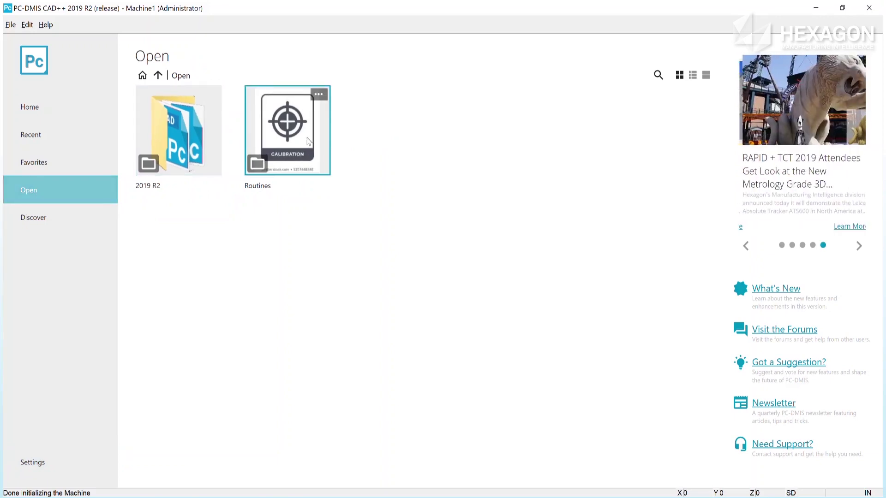
{"action": "double_click", "coordinate": [293, 123]}
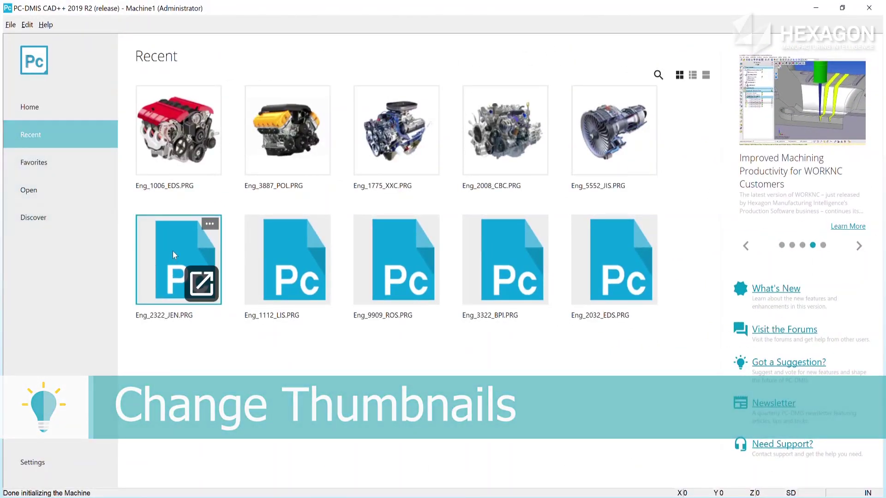
Replace the thumbnail of the recent routine Eng_2322_JEN.PRG with the image Thumb11.jpg.
{"action": "left_click", "coordinate": [174, 255]}
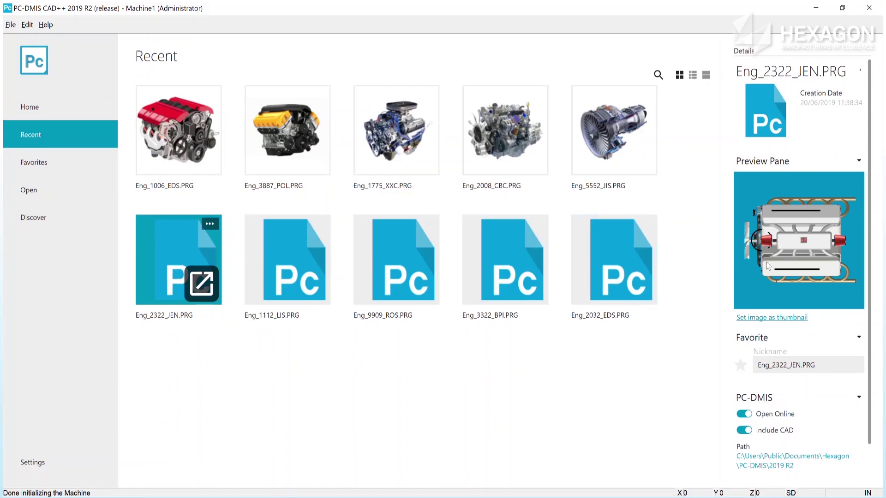
{"action": "left_click", "coordinate": [774, 120]}
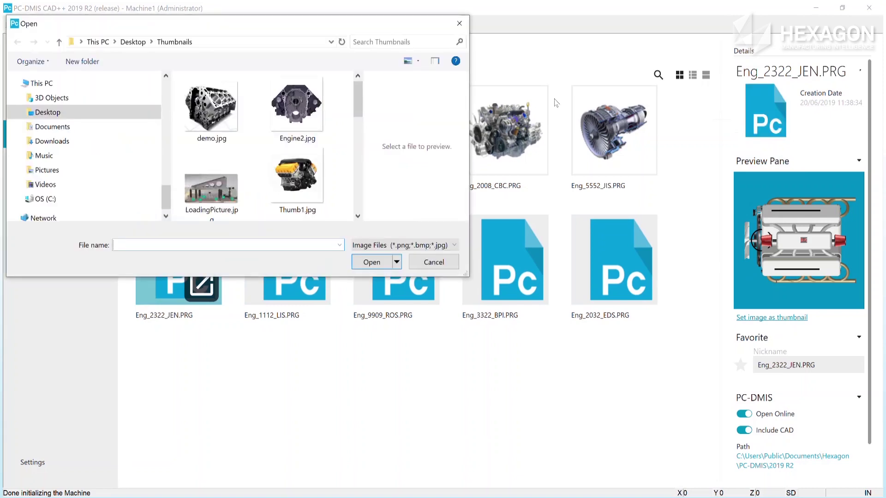
{"action": "left_click_drag", "start_coordinate": [359, 89], "coordinate": [362, 204]}
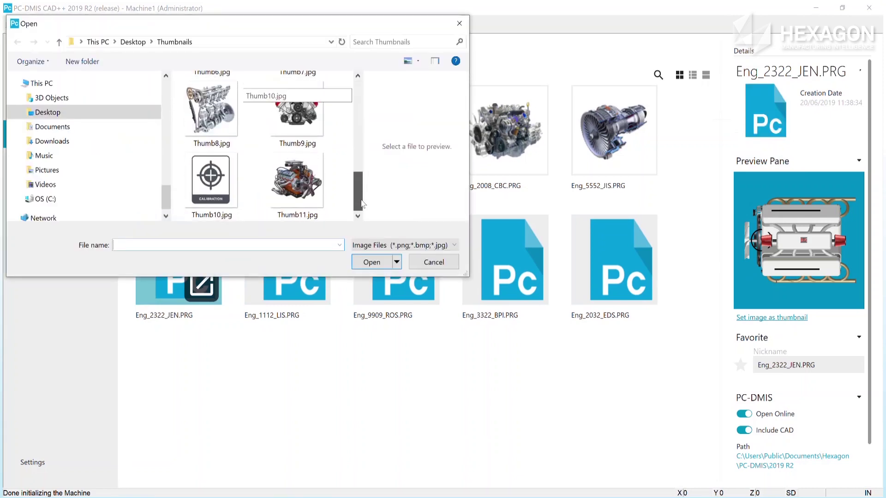
{"action": "left_click", "coordinate": [297, 182]}
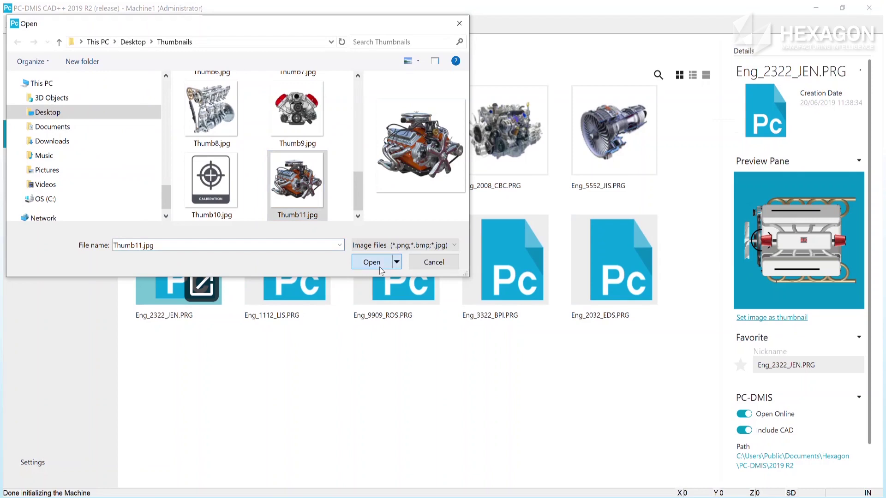
{"action": "left_click", "coordinate": [371, 262]}
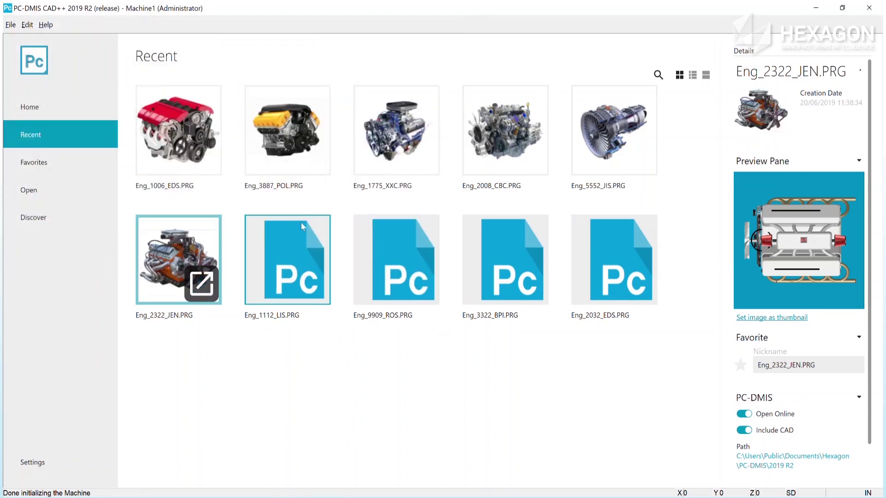
Set the preview image of the recent routine Eng_1112_LIS.PRG as its thumbnail.
{"action": "left_click", "coordinate": [274, 227]}
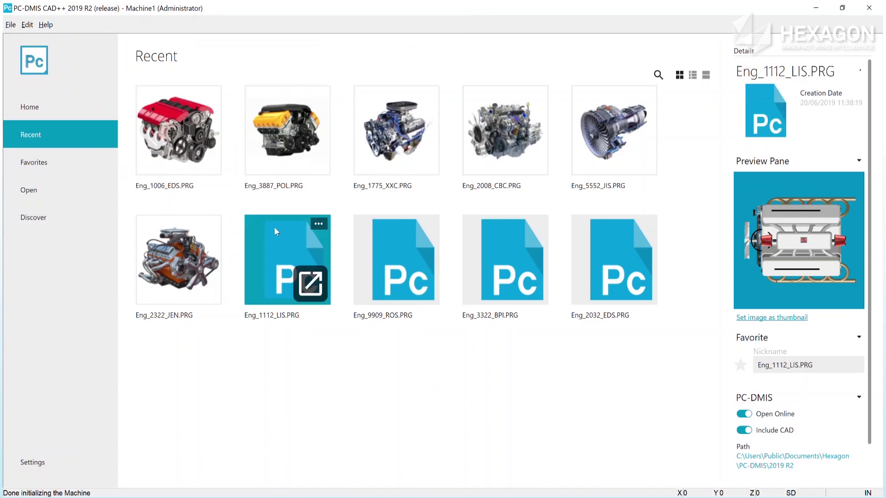
{"action": "left_click", "coordinate": [773, 318]}
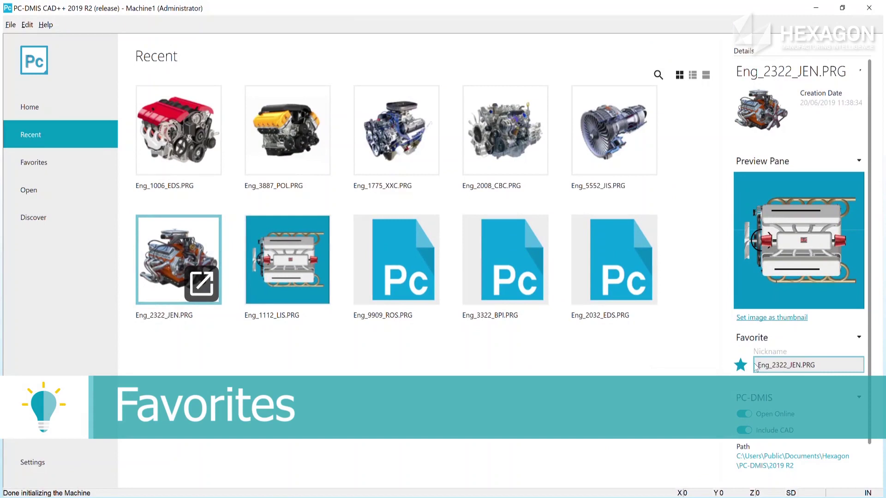
Give the favorite routine Eng_2322_JEN.PRG the nickname "Easy name".
{"action": "triple_click", "coordinate": [829, 364]}
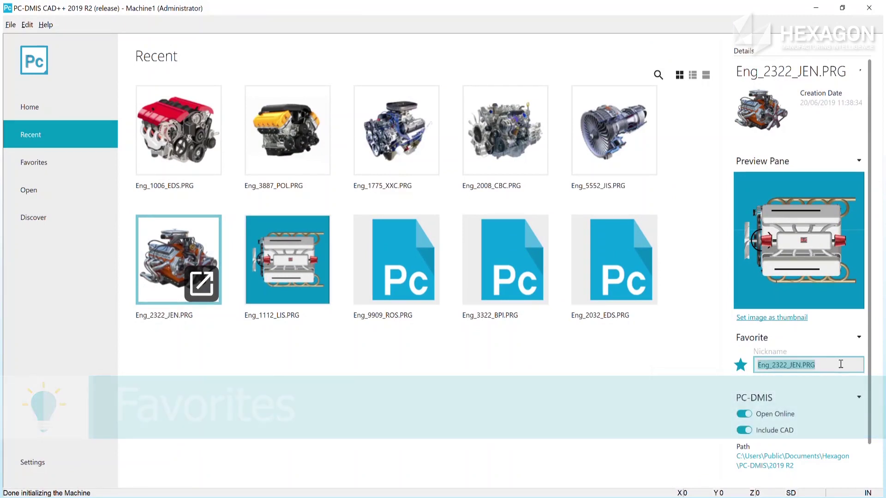
{"action": "type", "text": "Easy name"}
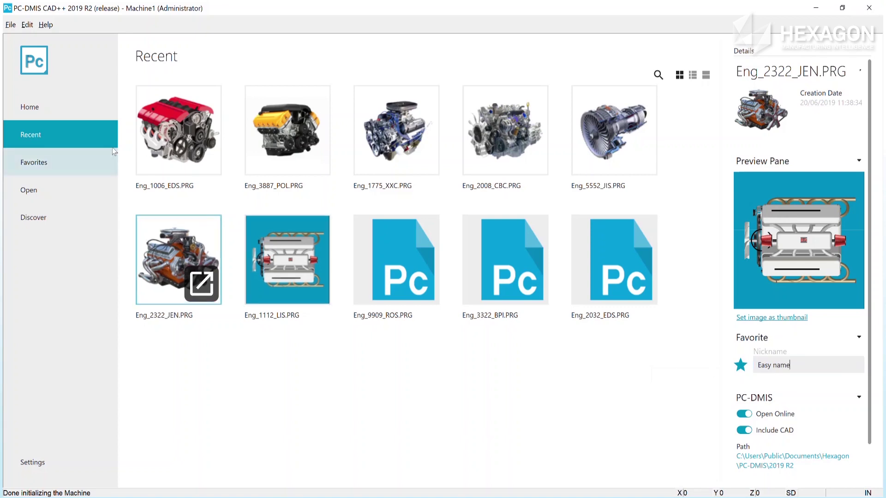
Remove the routine nicknamed "Easy name" from the Favorites page.
{"action": "left_click", "coordinate": [61, 166]}
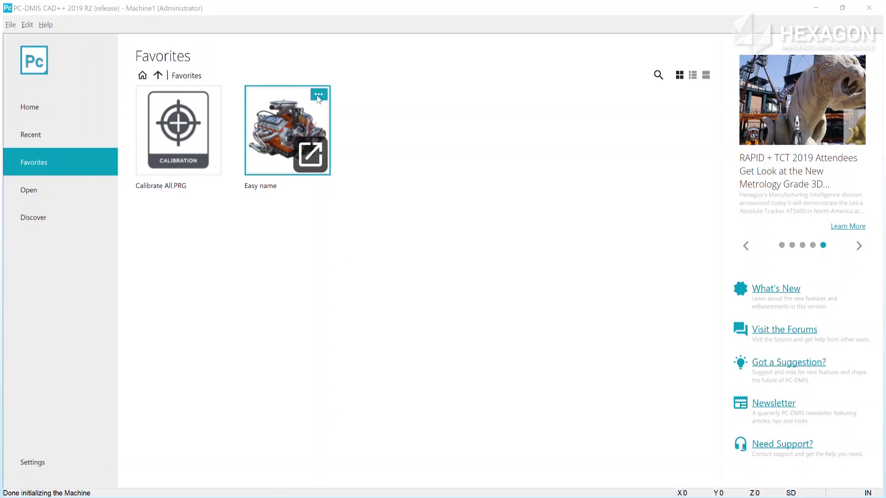
{"action": "left_click", "coordinate": [318, 97]}
{"action": "left_click", "coordinate": [299, 125]}
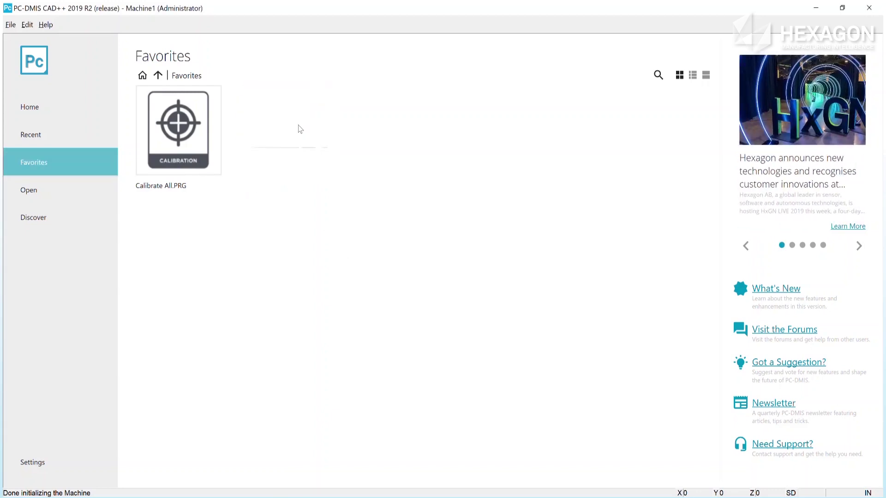
Browse into the 2019 R2 routine folder and show its contents as a list, then as detailed tiles with file paths.
{"action": "left_click", "coordinate": [62, 189]}
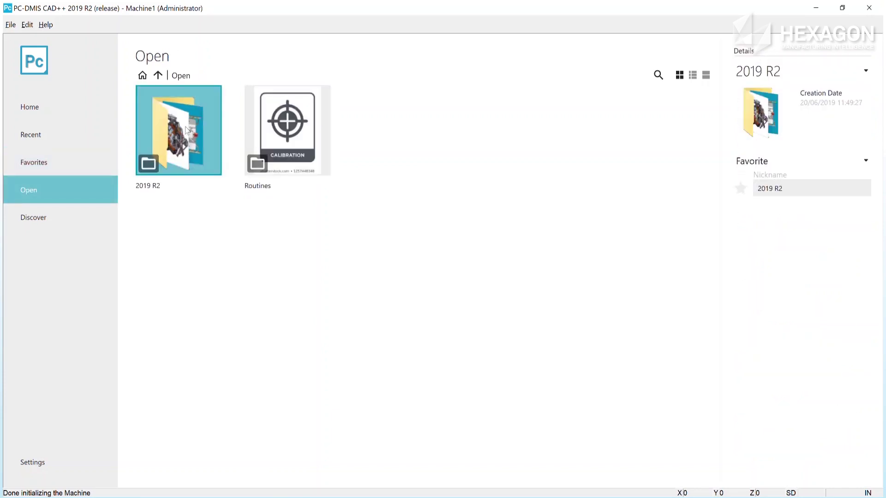
{"action": "double_click", "coordinate": [187, 130]}
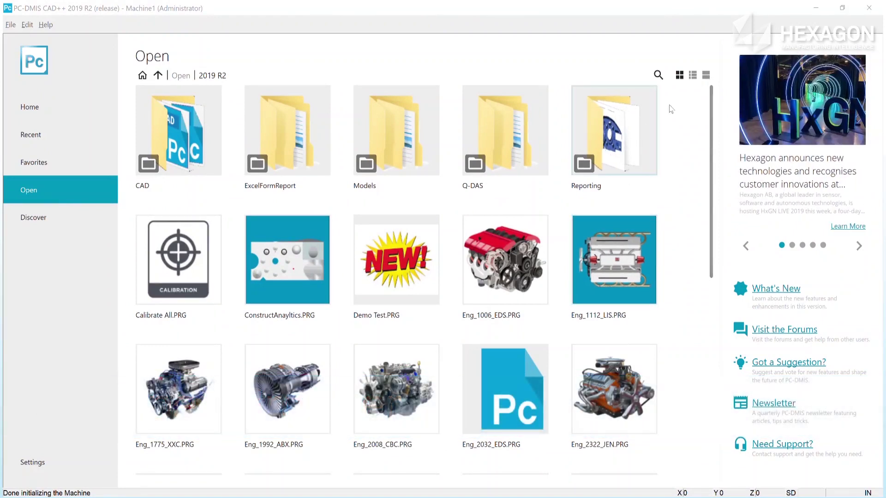
{"action": "left_click", "coordinate": [692, 79]}
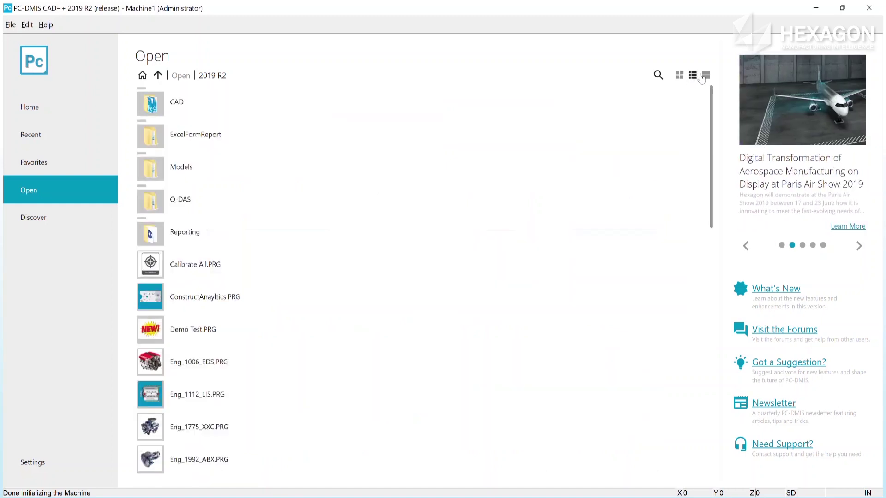
{"action": "left_click", "coordinate": [704, 76]}
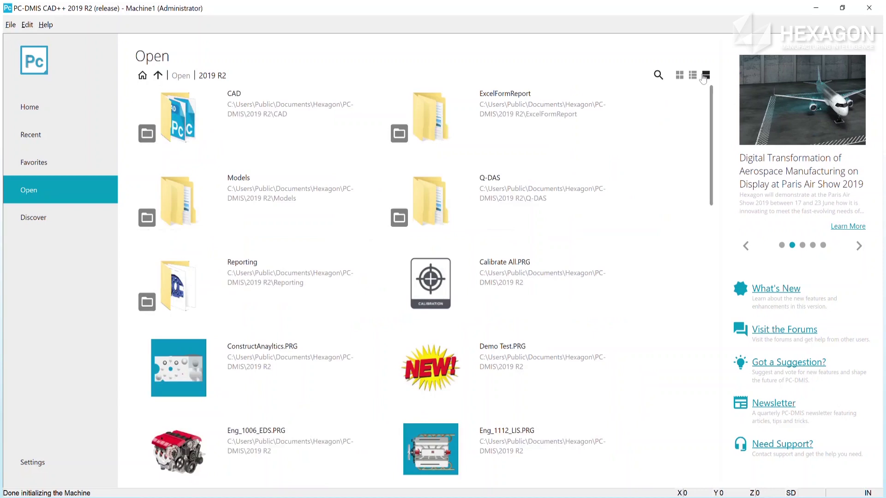
Search the 2019 R2 folder for routines containing "eds".
{"action": "left_click", "coordinate": [658, 76]}
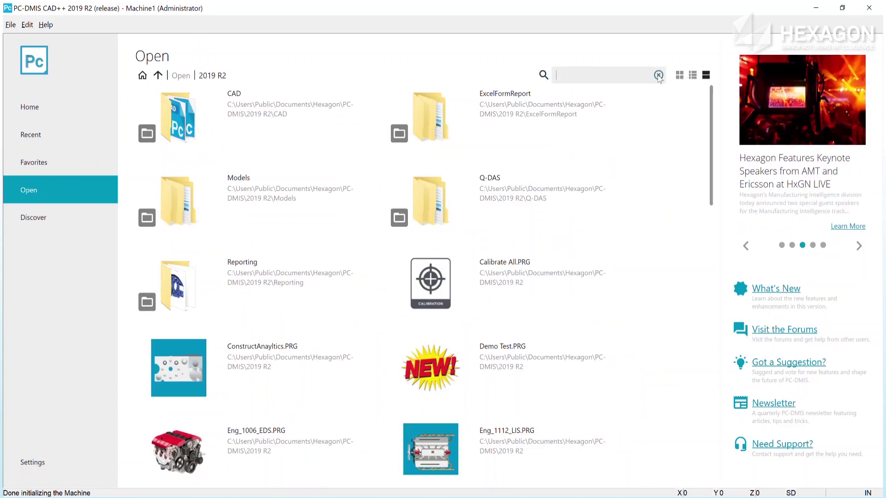
{"action": "type", "text": "eds"}
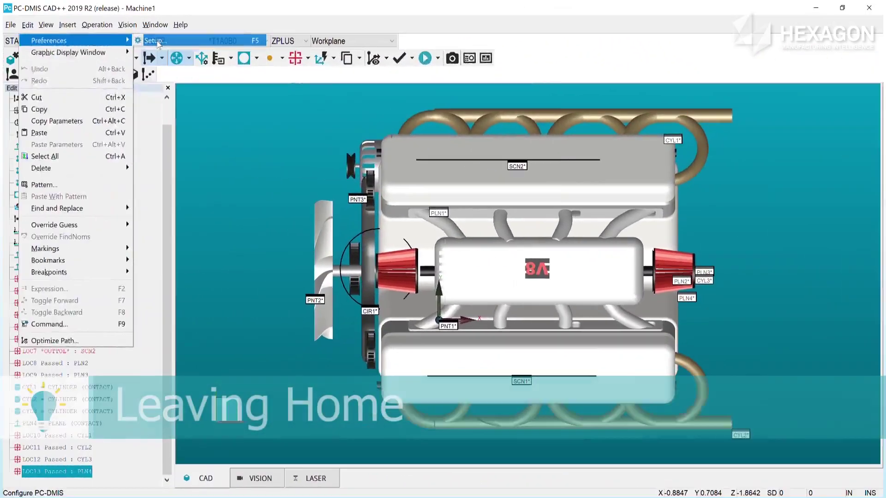
Turn off the Show Home Page option in the general setup options and apply the change.
{"action": "left_click", "coordinate": [156, 41]}
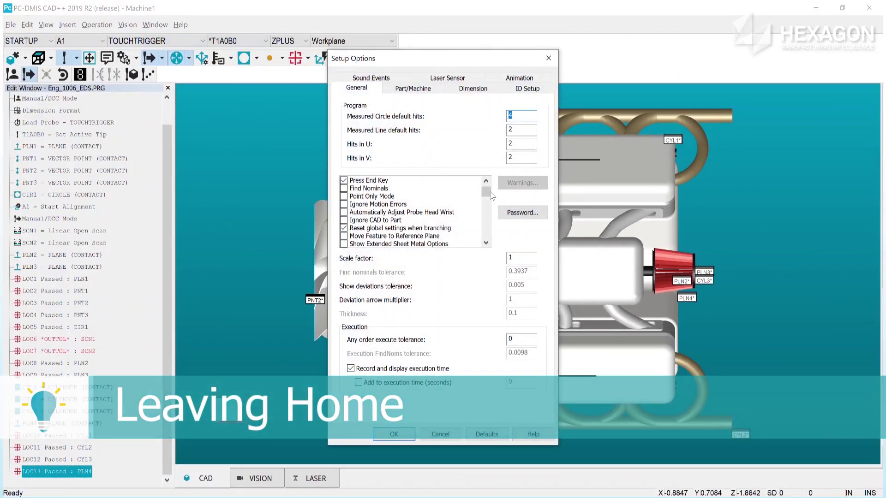
{"action": "scroll", "coordinate": [466, 222], "scroll_direction": "down", "scroll_amount": 10}
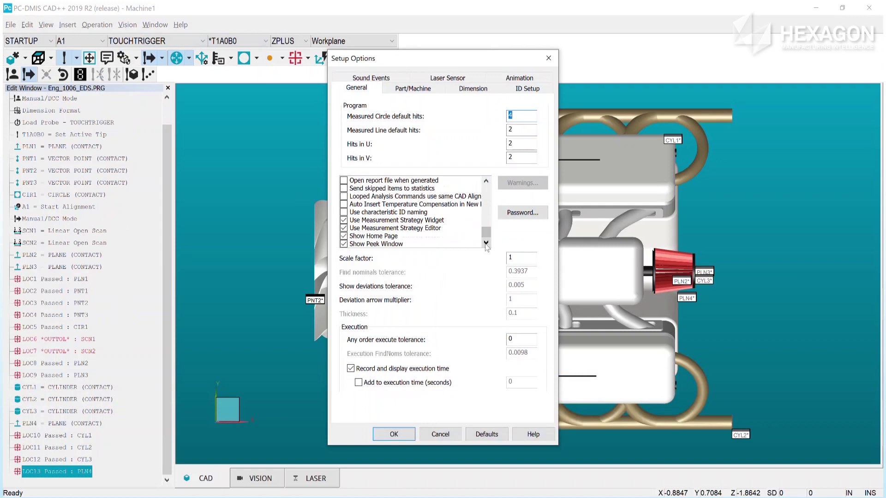
{"action": "left_click", "coordinate": [344, 236]}
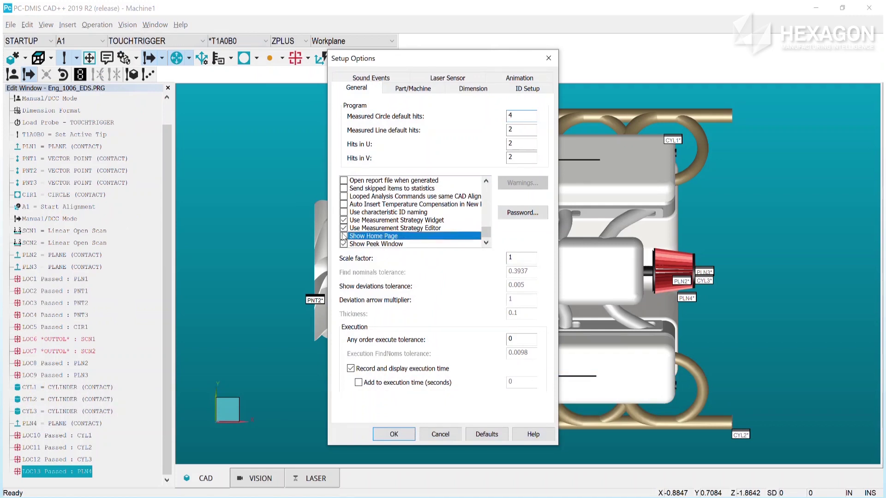
{"action": "left_click", "coordinate": [394, 434]}
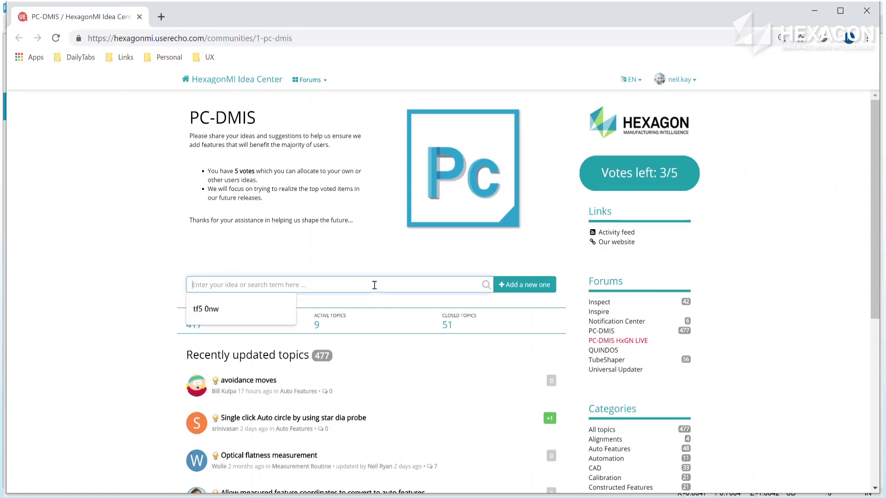
Switch to the PC-DMIS community of the HexagonMI Idea Center in the browser and search its ideas for "Home Page".
{"action": "type", "text": "Home Page"}
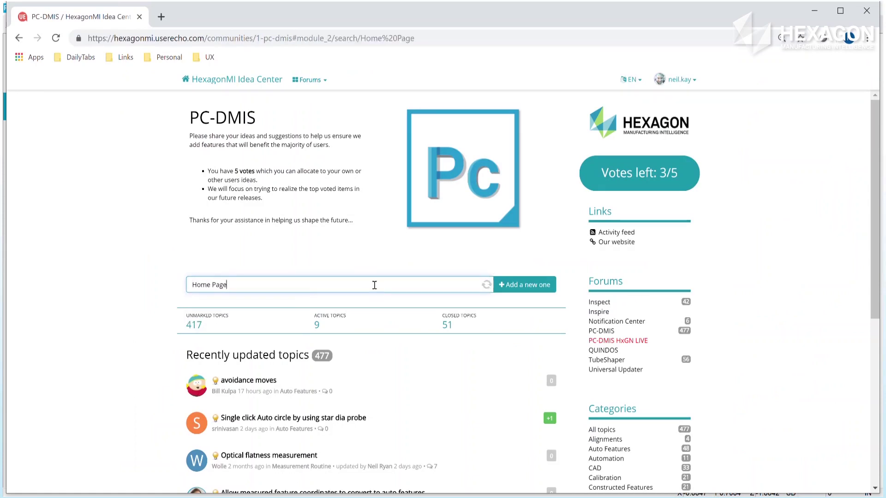